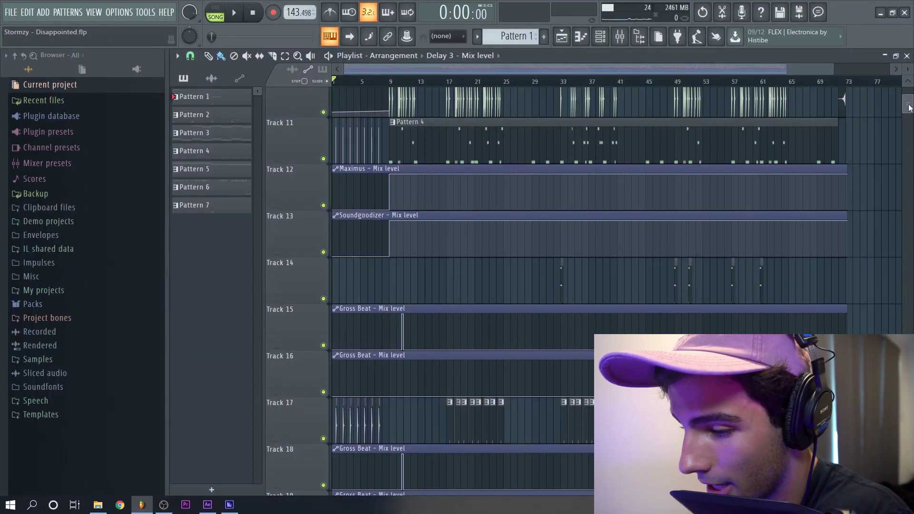
# Step: Solo the Omnisphere channel in the channel rack for Pattern 1 and open it
pyautogui.moveTo(908, 107); pyautogui.dragTo(906, 95)
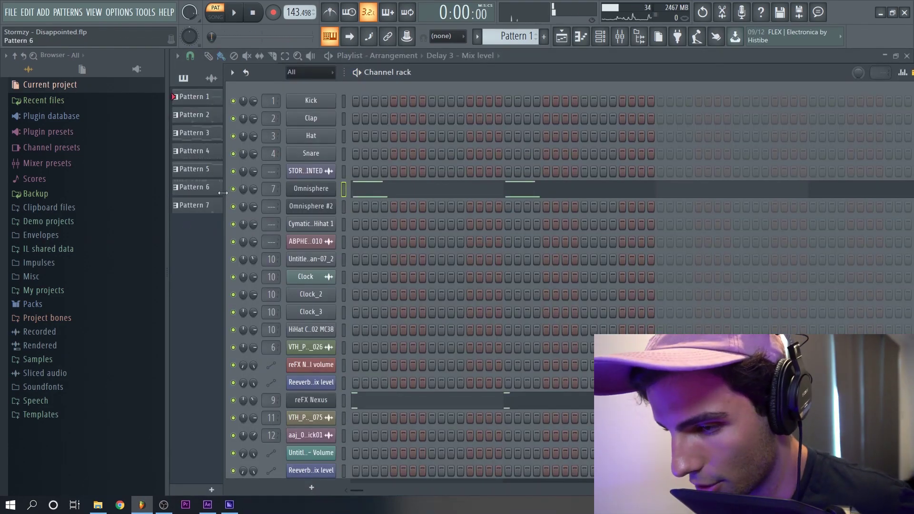
pyautogui.rightClick(233, 189)
pyautogui.click(246, 199)
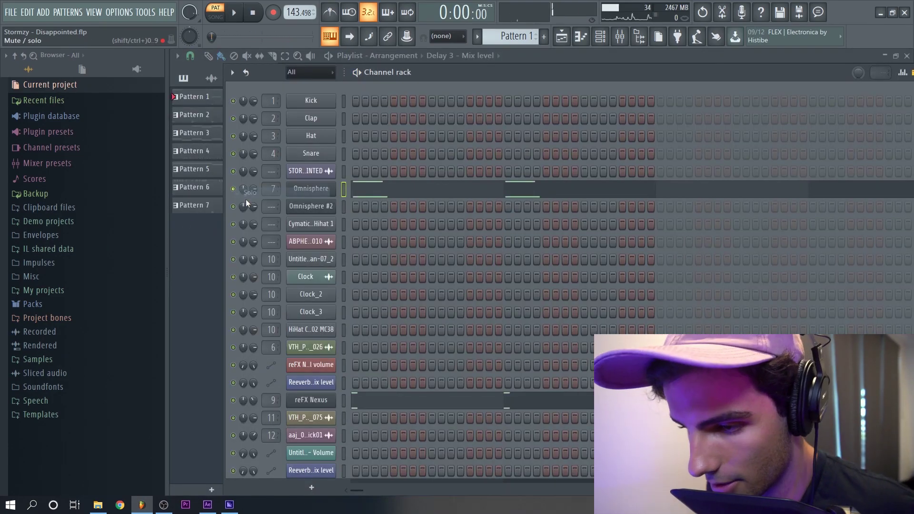
pyautogui.click(333, 190)
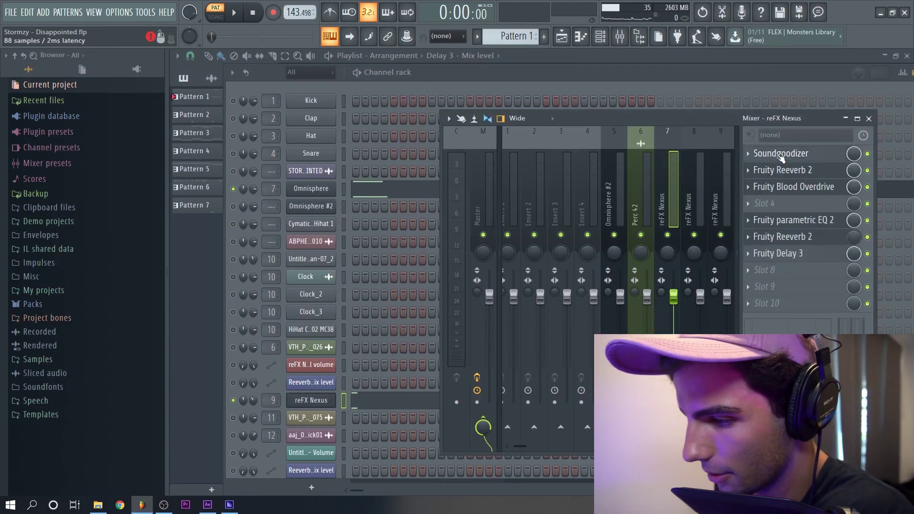
# Step: Examine the effects on reFX Nexus mixer track 7: Soundgoodizer, both Fruity Reeverb 2 instances, Fruity Blood Overdrive, Fruity parametric EQ 2 and Fruity Delay 3
pyautogui.click(780, 154)
pyautogui.click(786, 172)
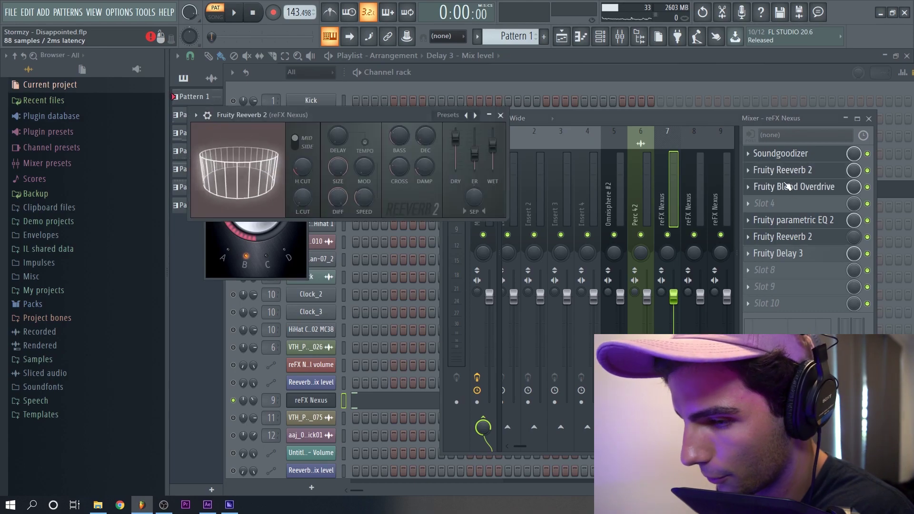
pyautogui.click(785, 188)
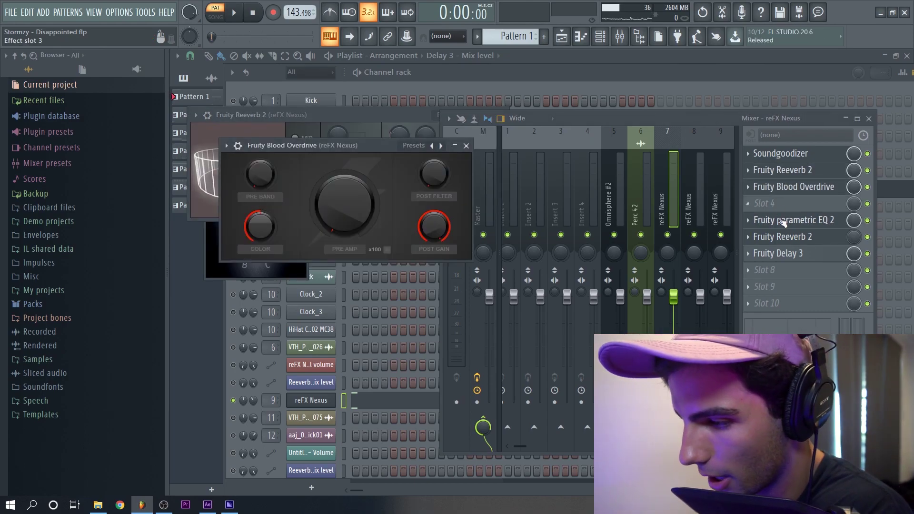
pyautogui.click(783, 222)
pyautogui.click(784, 236)
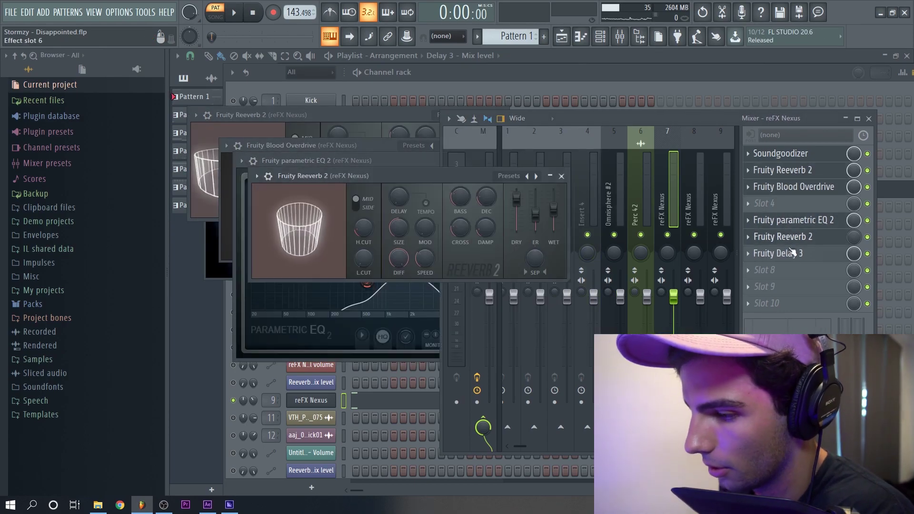
pyautogui.click(787, 254)
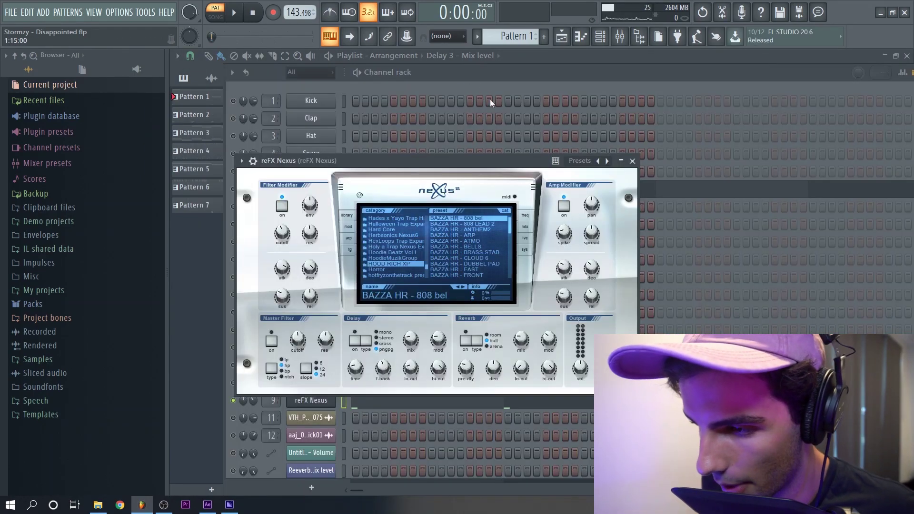
# Step: Close the reFX Nexus plugin, open that channel's notes in Pattern 1 and play them back
pyautogui.press('Escape')
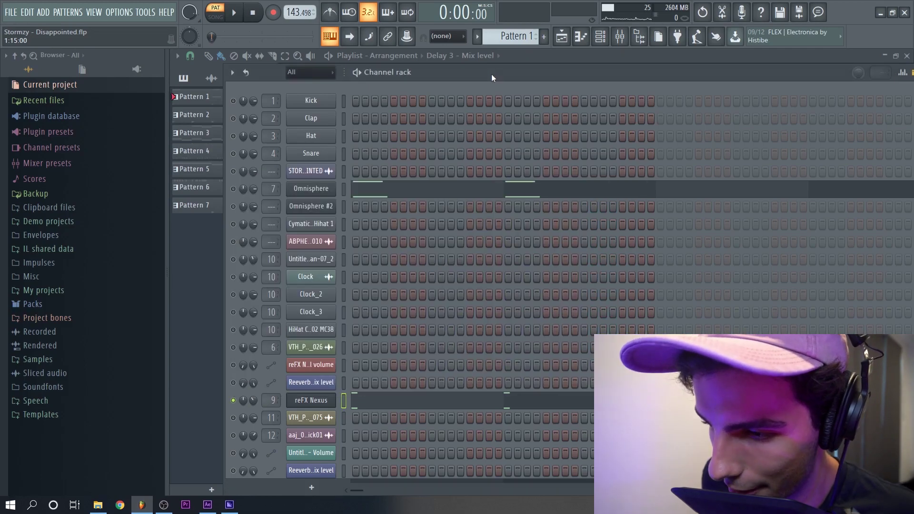
pyautogui.click(412, 400)
pyautogui.press('space')
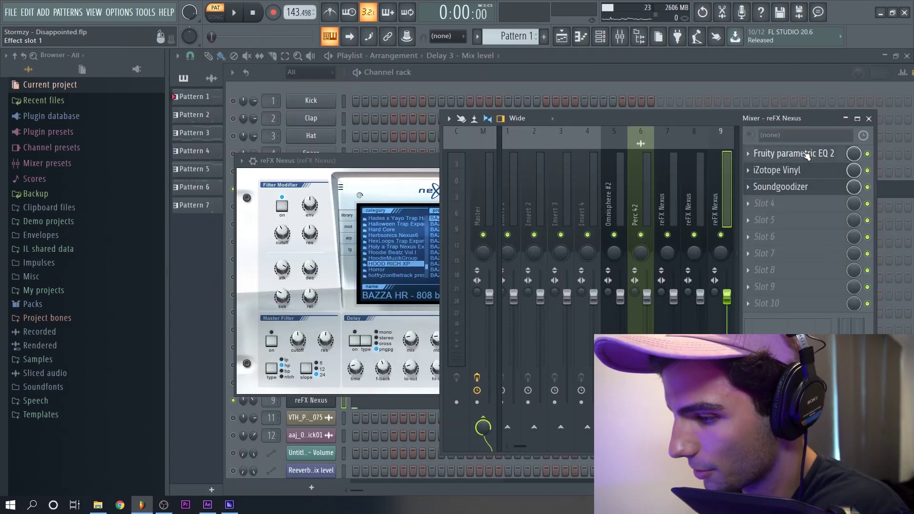
# Step: Examine the Fruity parametric EQ 2, iZotope Vinyl and Soundgoodizer effects on reFX Nexus mixer track 9
pyautogui.click(805, 153)
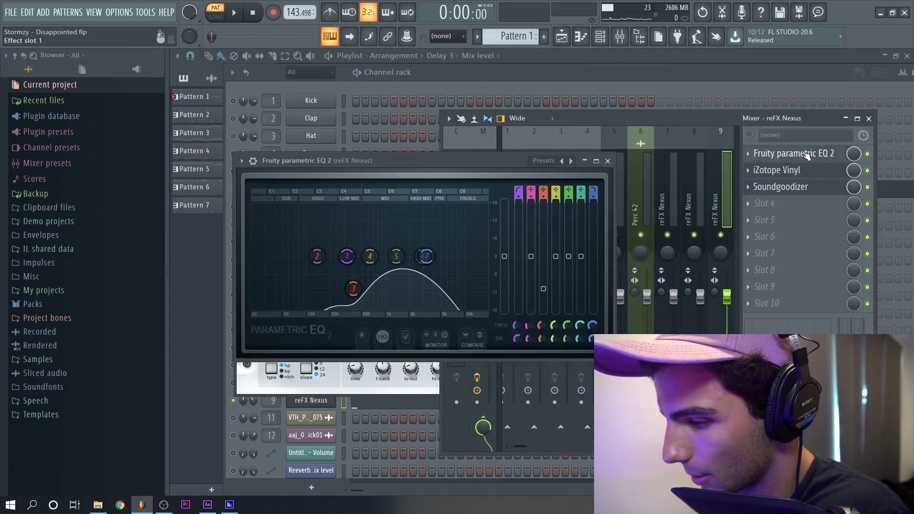
pyautogui.click(794, 169)
pyautogui.click(790, 170)
pyautogui.click(802, 188)
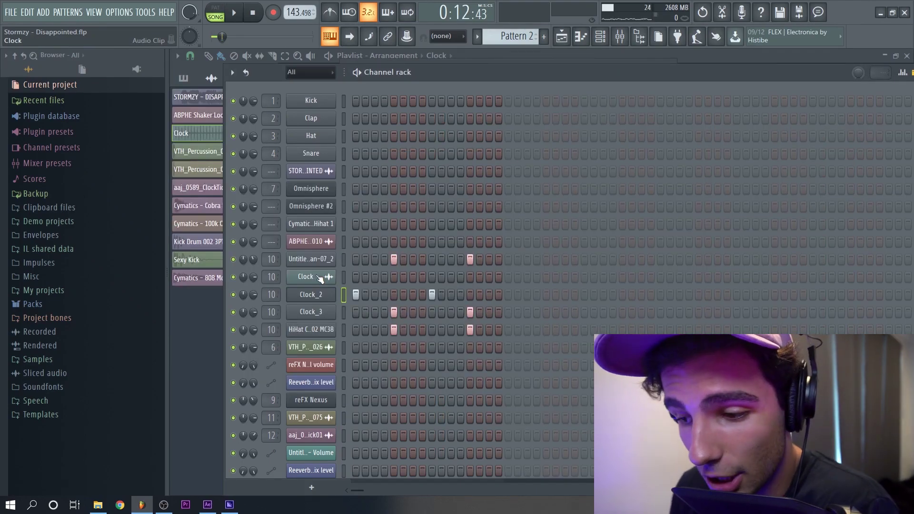
# Step: Inspect the Clock_2, Clock_3 and untitled project samples used in Pattern 2's percussion
pyautogui.click(330, 299)
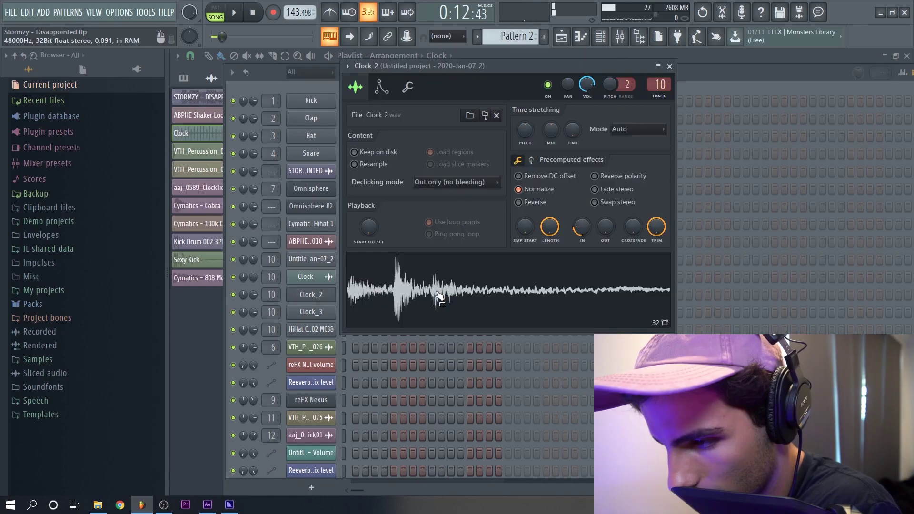
pyautogui.click(482, 341)
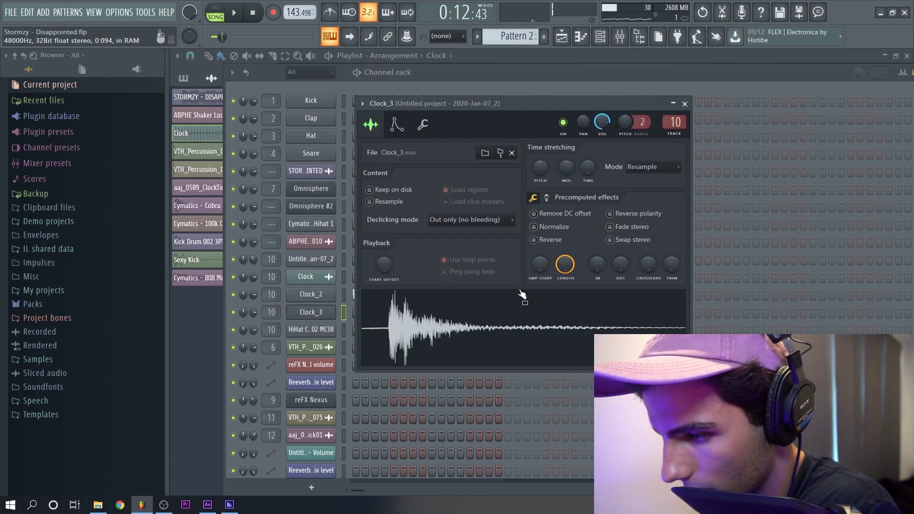
pyautogui.click(326, 259)
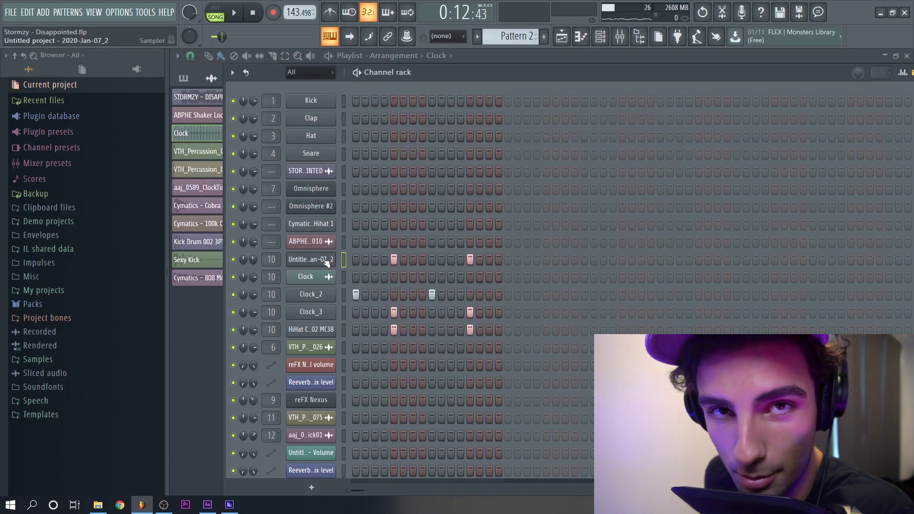
pyautogui.click(326, 261)
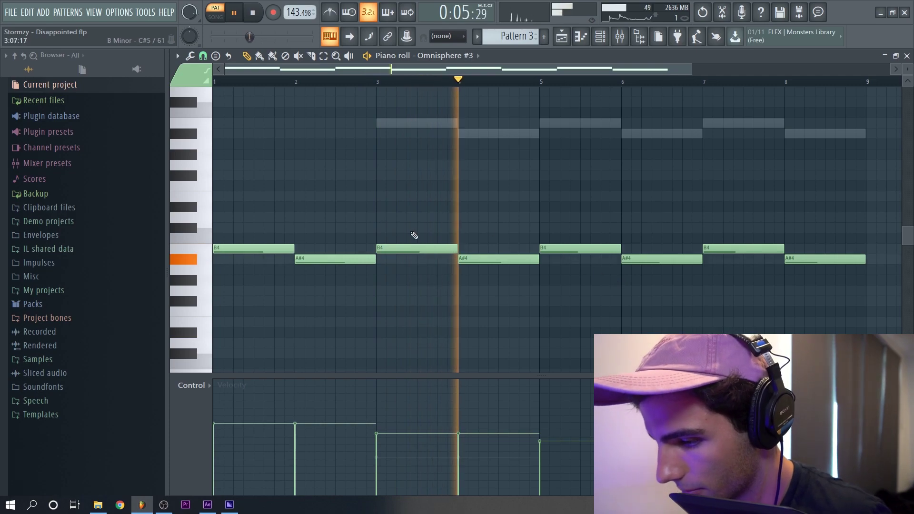
# Step: Stop the Omnisphere #3 playback, open the Omnisphere #4 notes of Pattern 3 in the piano roll and play them
pyautogui.press('space')
pyautogui.press('F7')
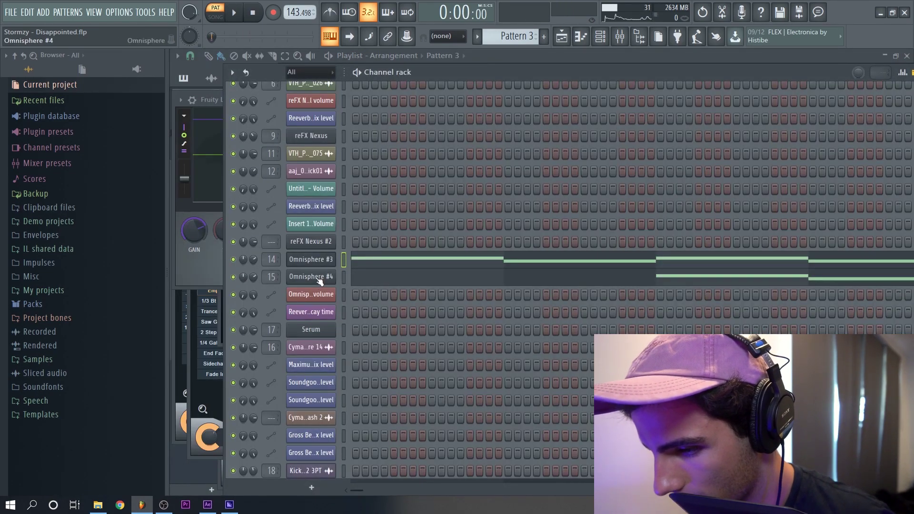
pyautogui.click(318, 281)
pyautogui.press('F7')
pyautogui.press('space')
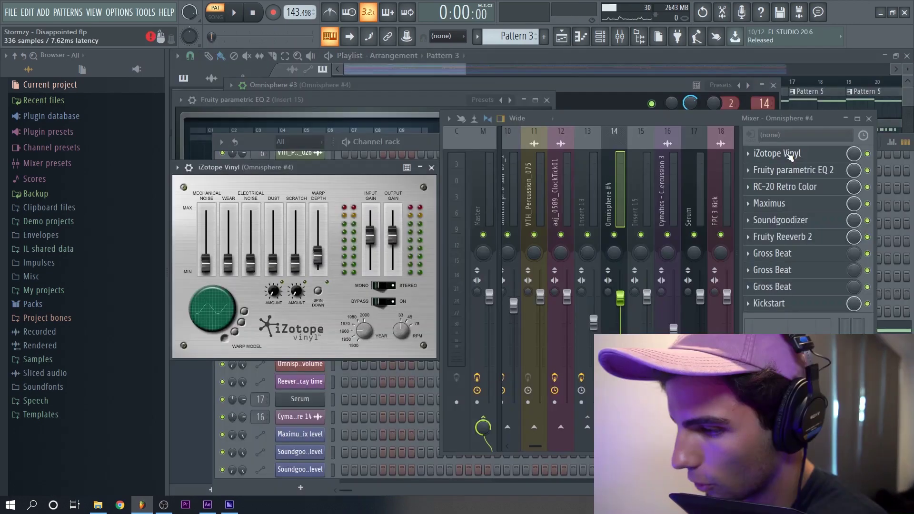
# Step: Examine Omnisphere #4's mixer effects: iZotope Vinyl, Fruity parametric EQ 2, RC-20 Retro Color, Maximus, Soundgoodizer, Fruity Reeverb 2 and Kickstart
pyautogui.click(790, 155)
pyautogui.click(790, 155)
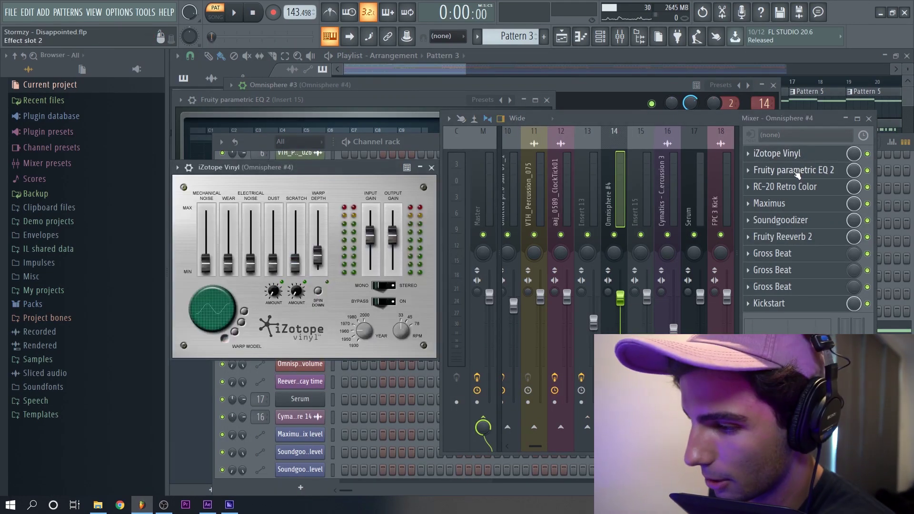
pyautogui.click(796, 171)
pyautogui.click(789, 176)
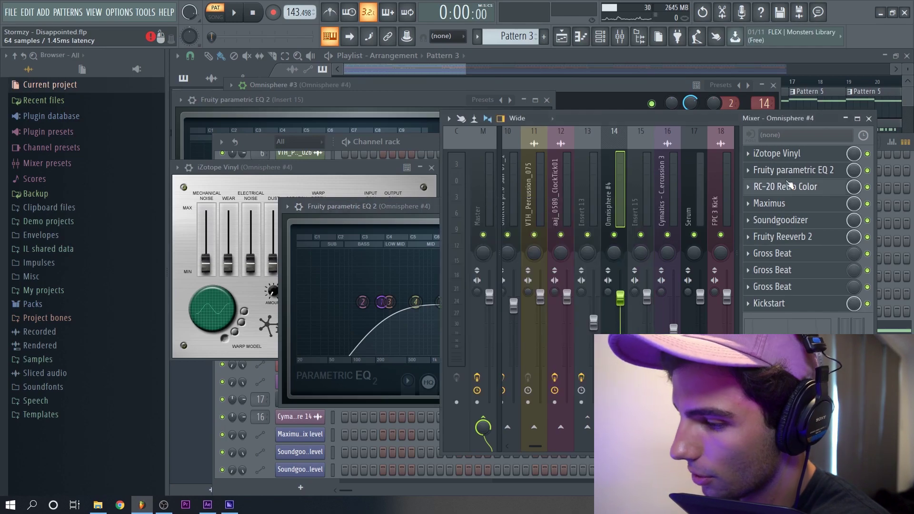
pyautogui.click(789, 187)
pyautogui.click(790, 208)
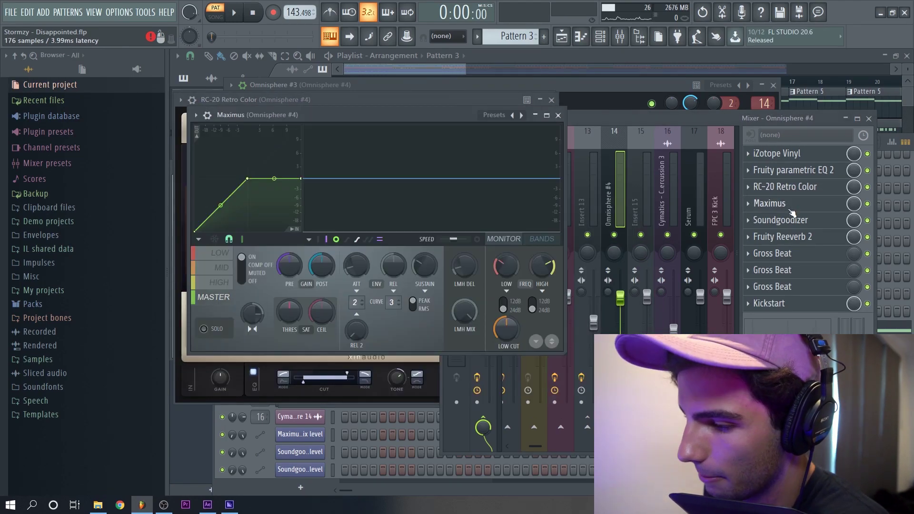
pyautogui.click(791, 222)
pyautogui.click(790, 237)
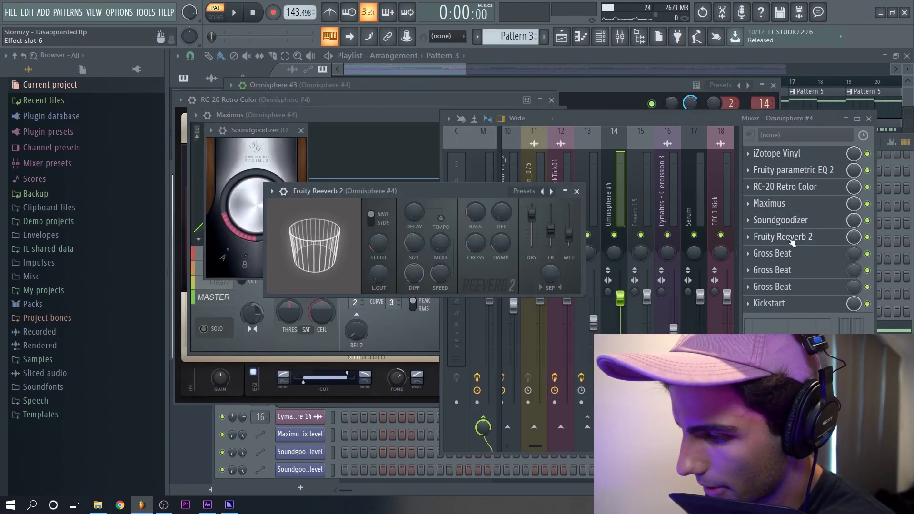
pyautogui.click(790, 304)
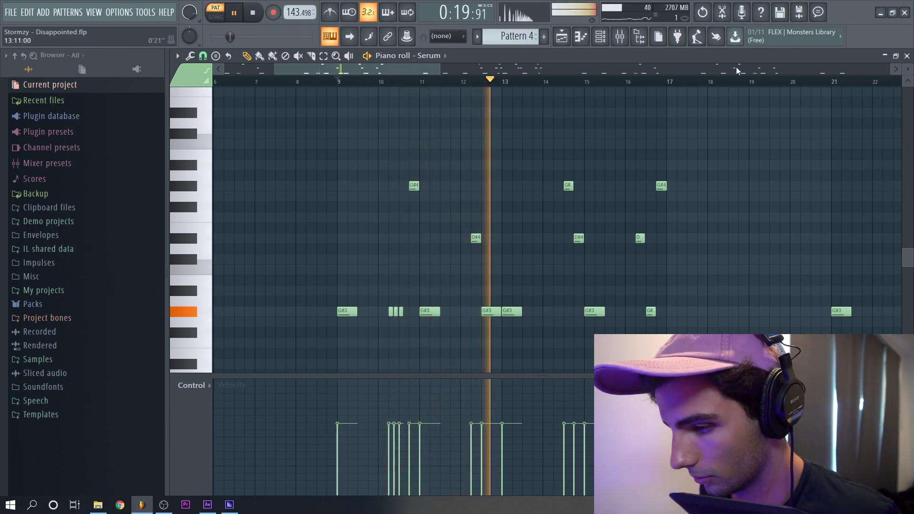
# Step: Stop the Pattern 4 playback and inspect the wavetable choices and positions of Serum's oscillators A and B
pyautogui.press('space')
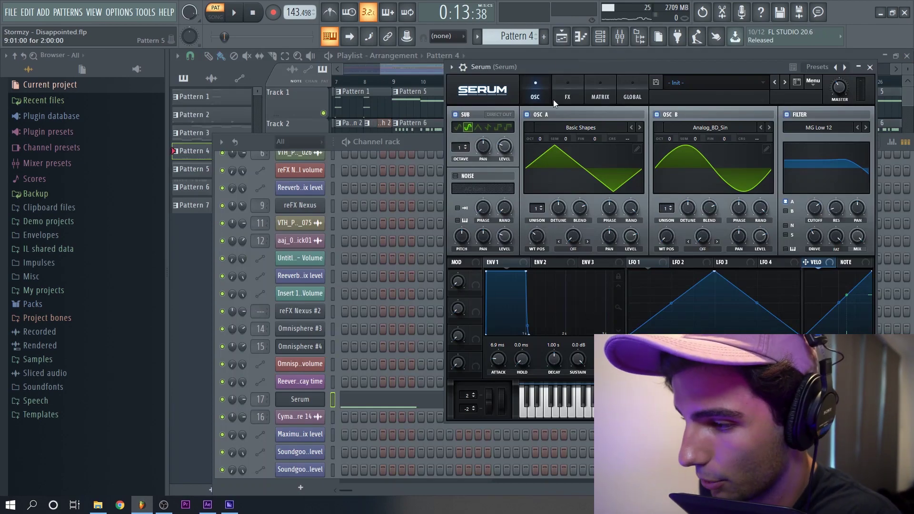
pyautogui.click(557, 128)
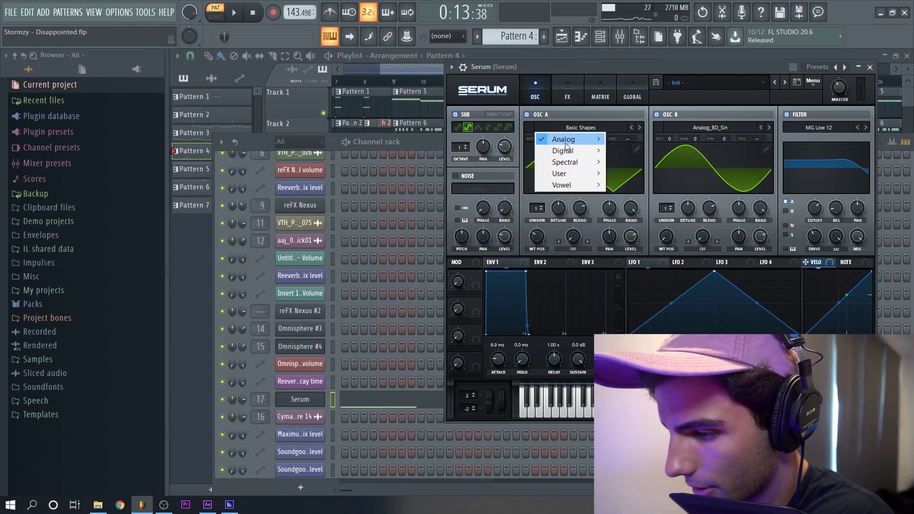
pyautogui.moveTo(567, 143)
pyautogui.click(589, 81)
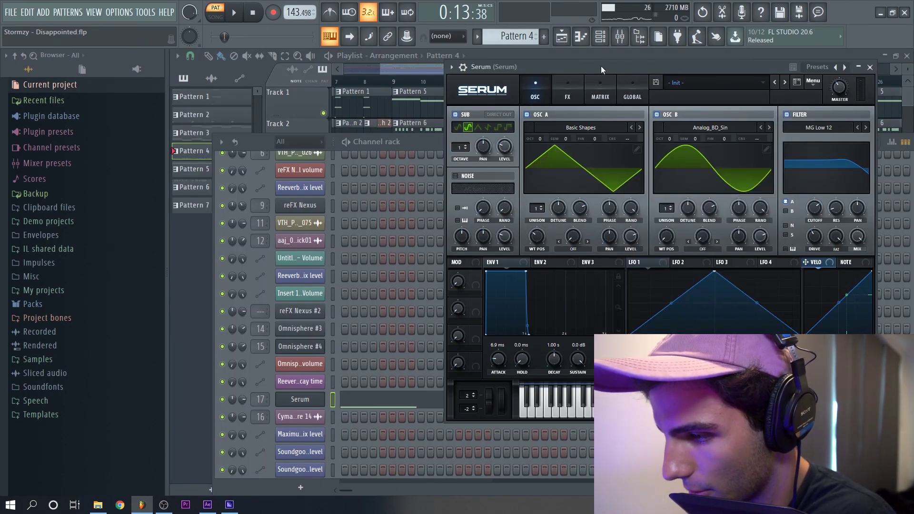
pyautogui.moveTo(537, 246); pyautogui.dragTo(537, 260)
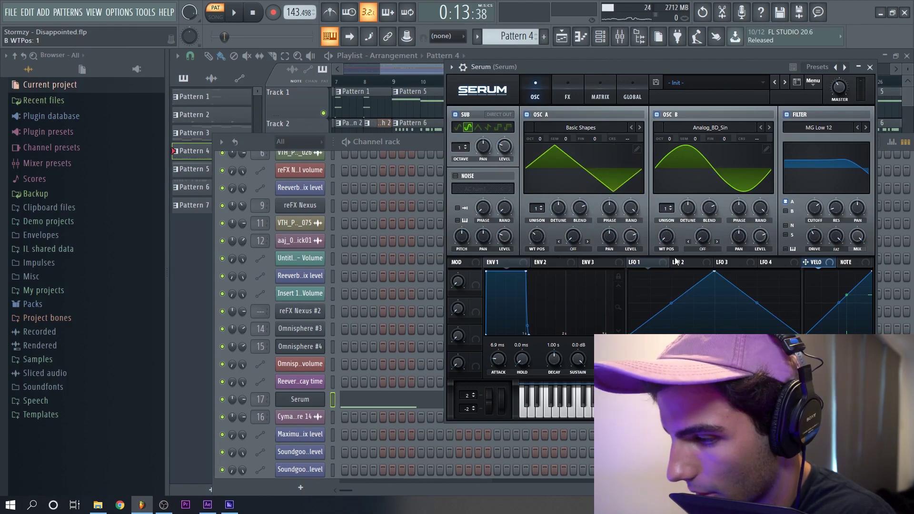
pyautogui.click(670, 130)
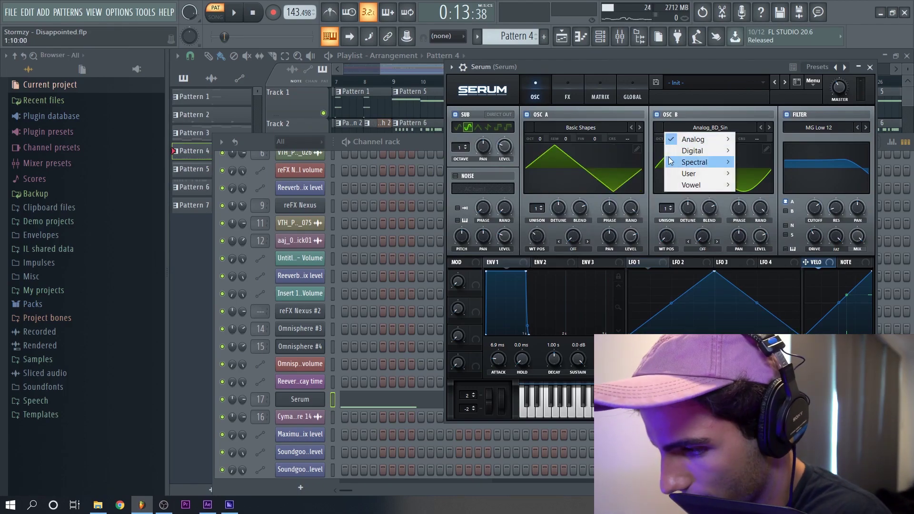
pyautogui.click(504, 78)
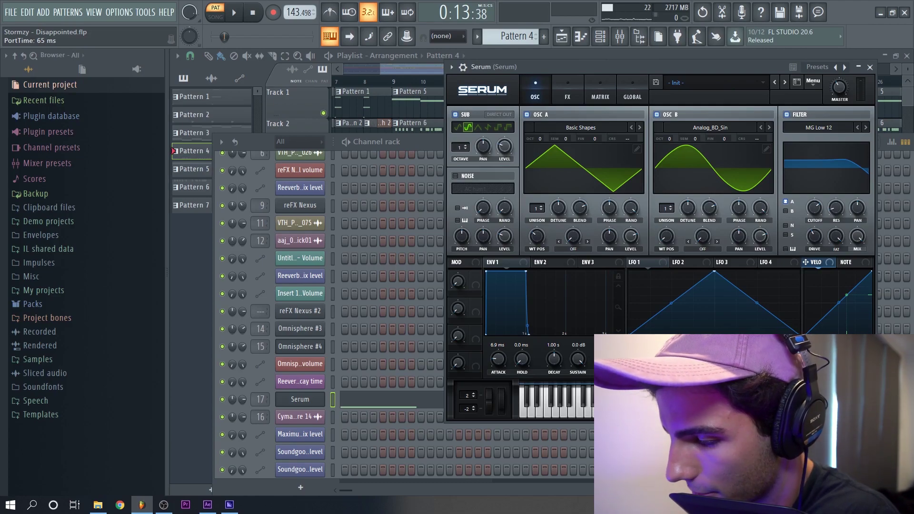
# Step: Examine Serum's mixer effects: Fruity Blood Overdrive, Soundgoodizer, Fruity parametric EQ 2, Maximus, Fruity Limiter and the two Gross Beat instances
pyautogui.press('F9')
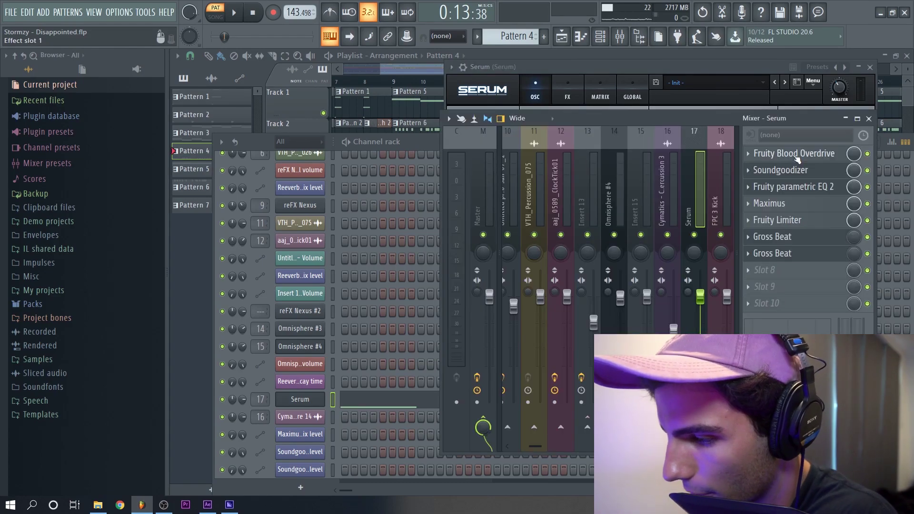
pyautogui.click(796, 154)
pyautogui.click(790, 170)
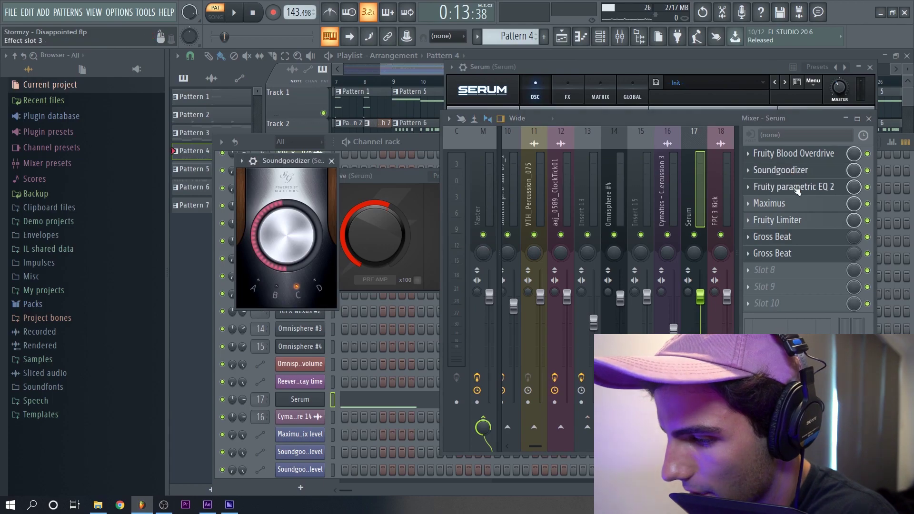
pyautogui.click(797, 187)
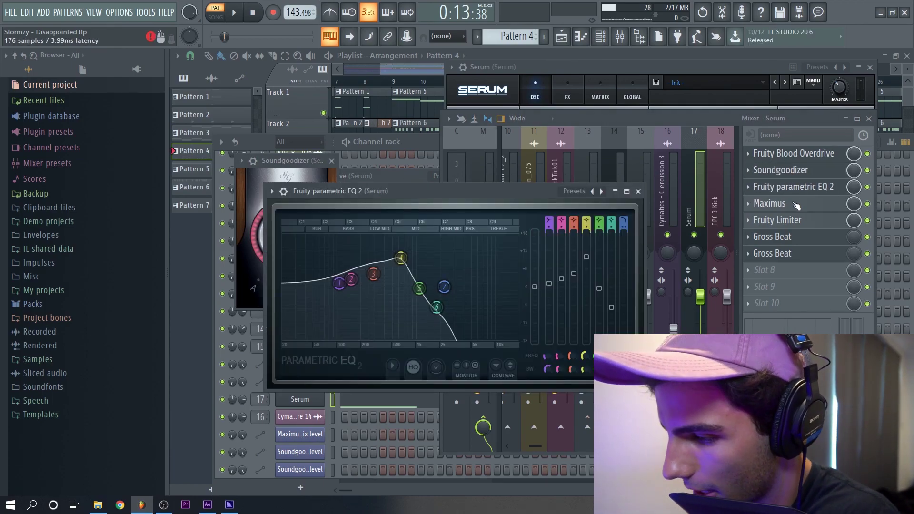
pyautogui.click(796, 206)
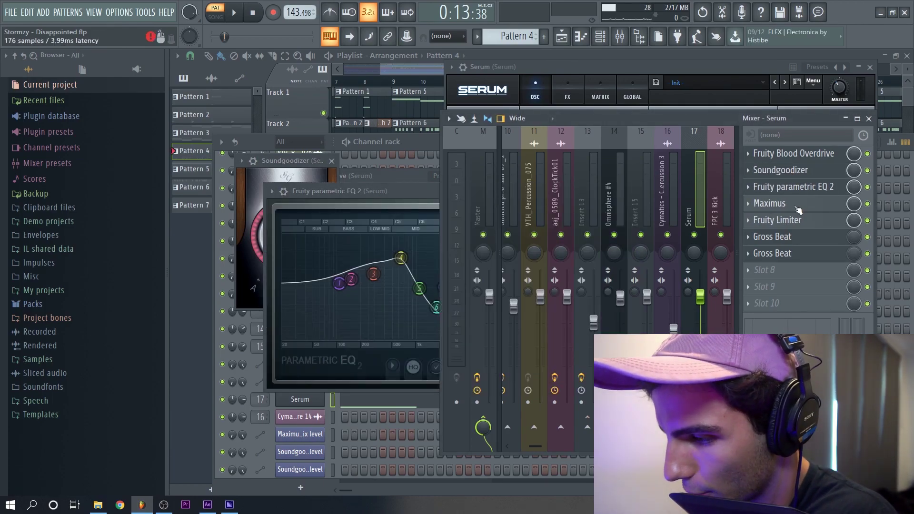
pyautogui.click(797, 205)
pyautogui.click(785, 221)
pyautogui.click(784, 238)
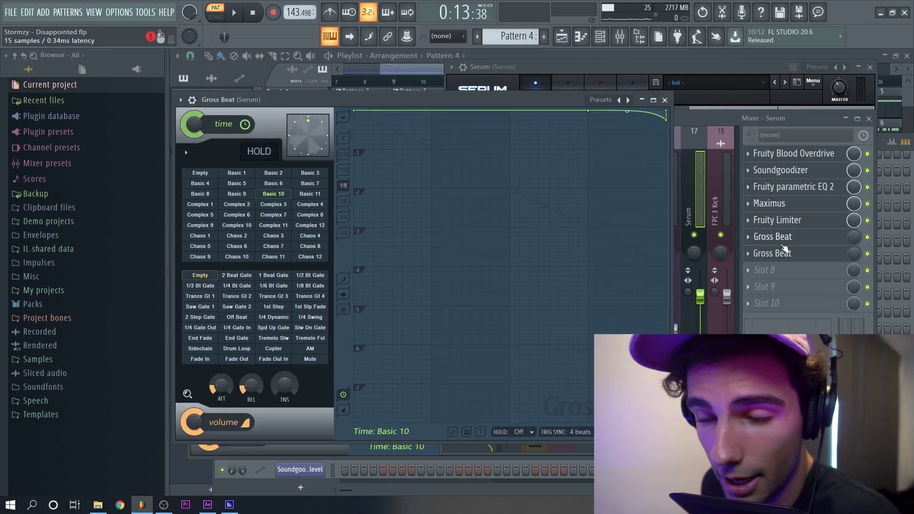
pyautogui.click(784, 255)
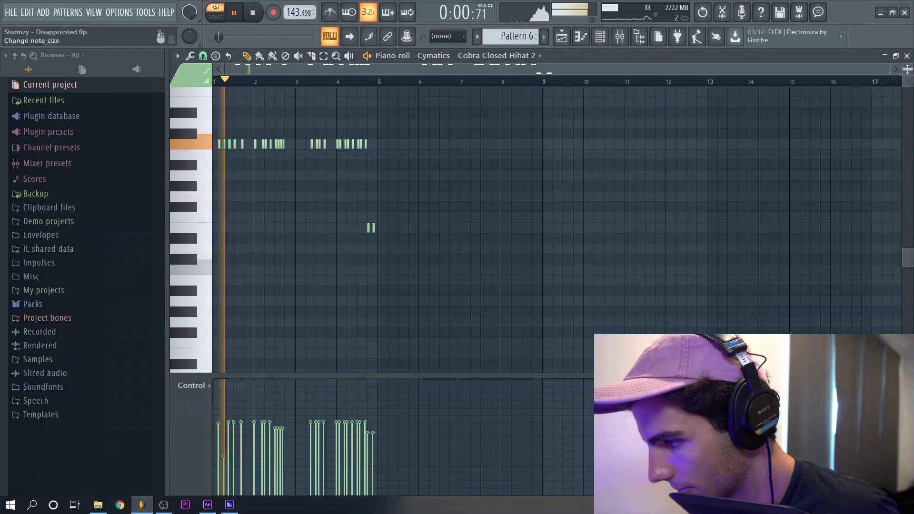
# Step: Take a closer look at Pattern 6's Cymatics Cobra Closed Hihat 2 notes in the piano roll during playback
pyautogui.scroll(5, 885, 74)
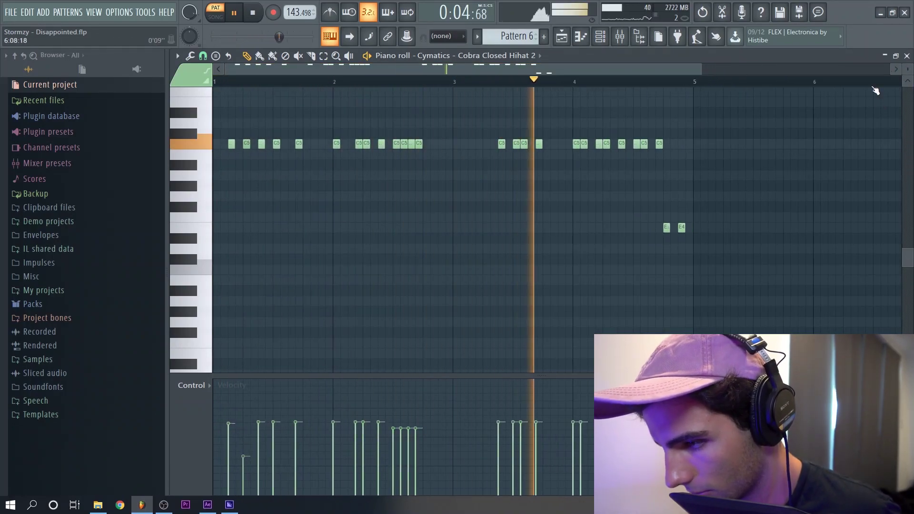
# Step: Stop the Pattern 6 playback and examine the Cymatics Cobra Closed Hihat 2 channel's mixer effects: Fruity parametric EQ 2 and Soundgoodizer
pyautogui.press('space')
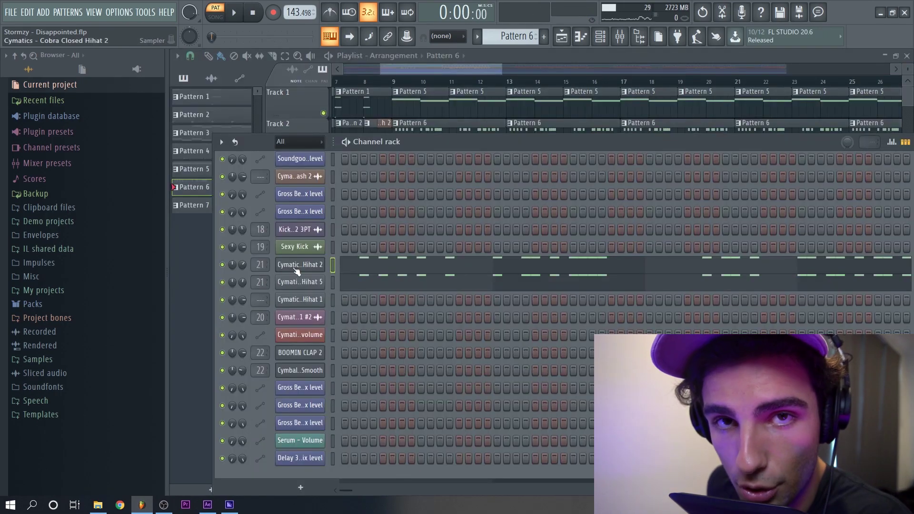
pyautogui.click(295, 265)
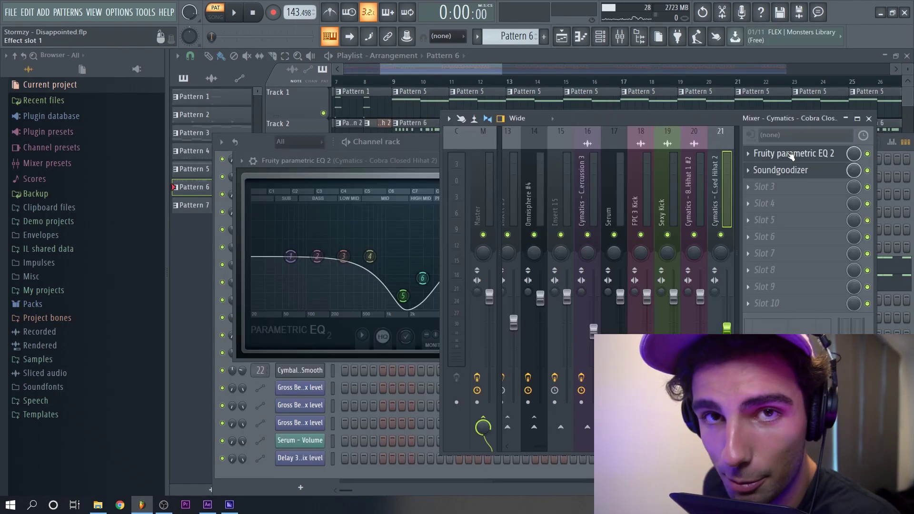
pyautogui.click(790, 155)
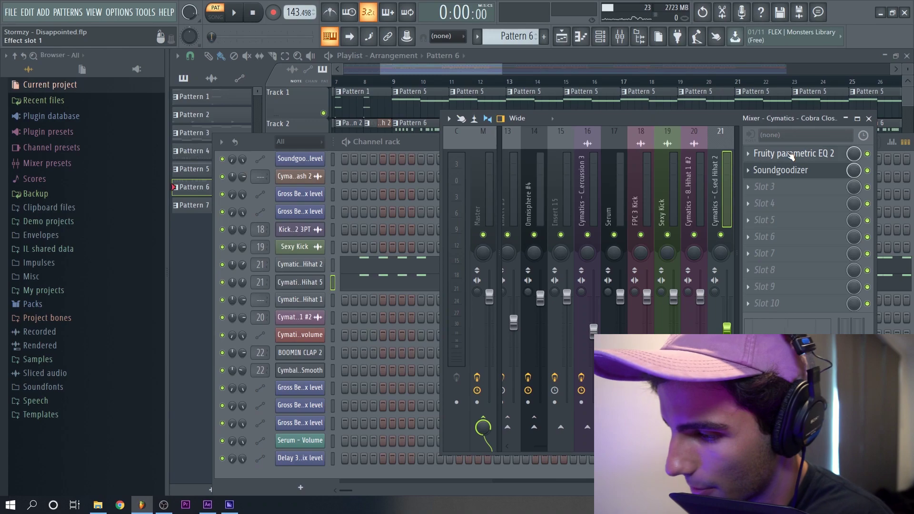
pyautogui.click(790, 155)
pyautogui.click(791, 176)
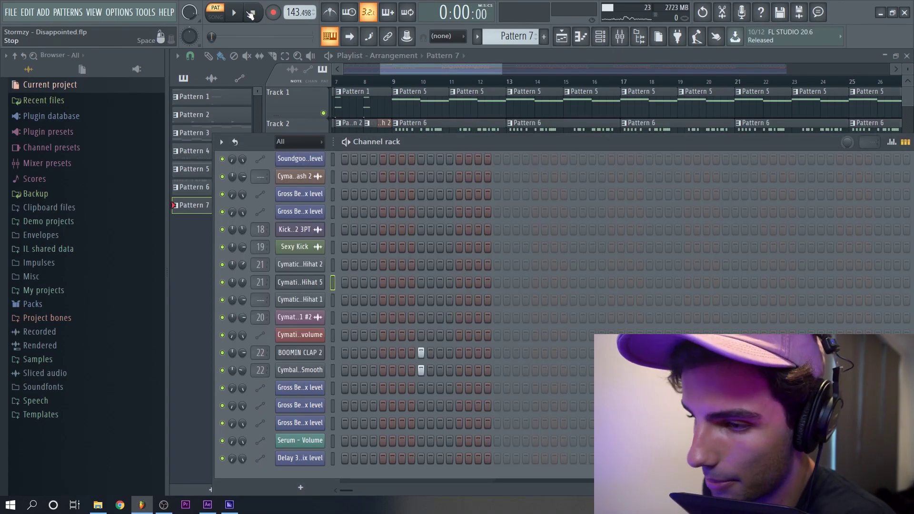
# Step: Play Pattern 7's clap and cymbal hits, and examine Sexy Kick's Fruity Blood Overdrive and Fruity Limiter mixer effects
pyautogui.click(233, 13)
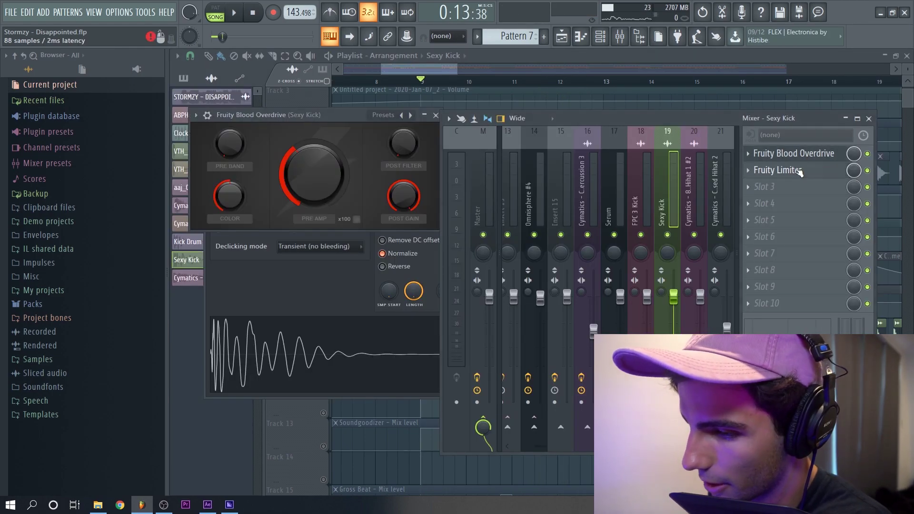
pyautogui.click(788, 170)
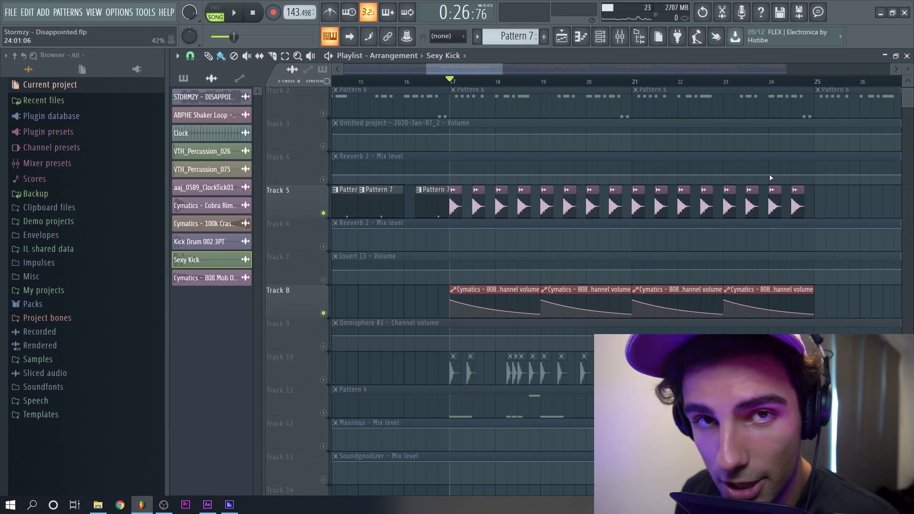
# Step: Play the arrangement from bar 17 to hear Track 5's sample clips with Track 8's Cymatics 808 channel volume automation
pyautogui.press('space')
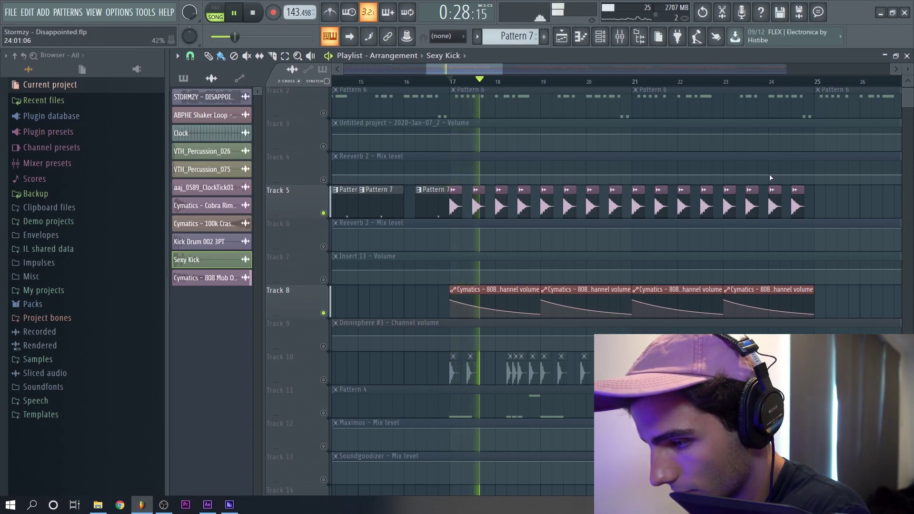